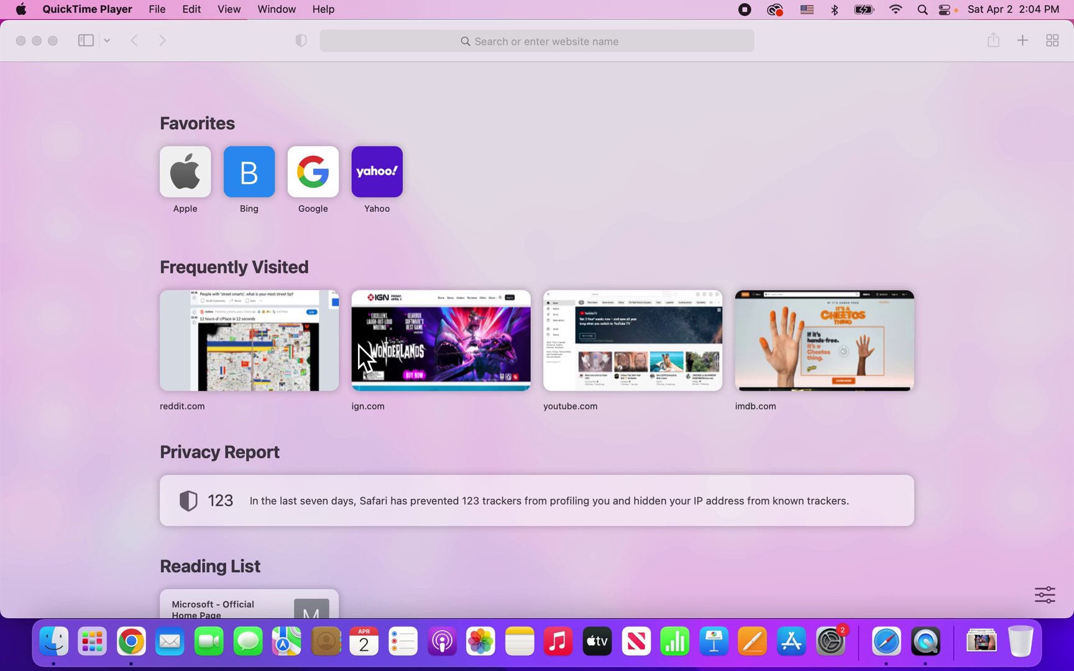
Delete the ign.com and imdb.com thumbnails from Safari's Frequently Visited list
right_click(379, 339)
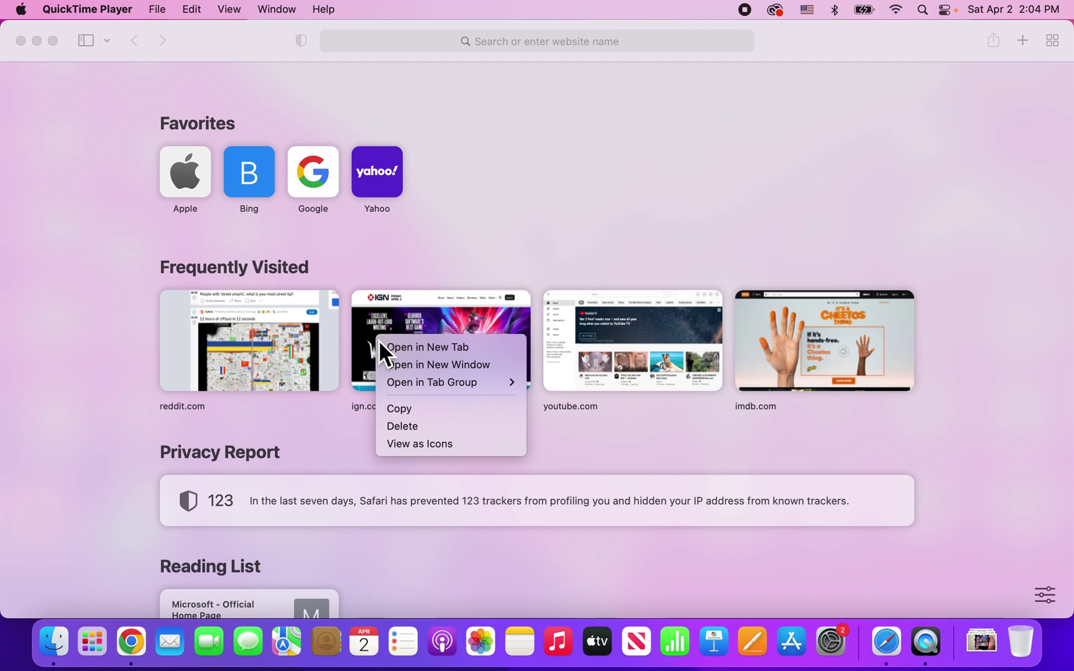
left_click(416, 426)
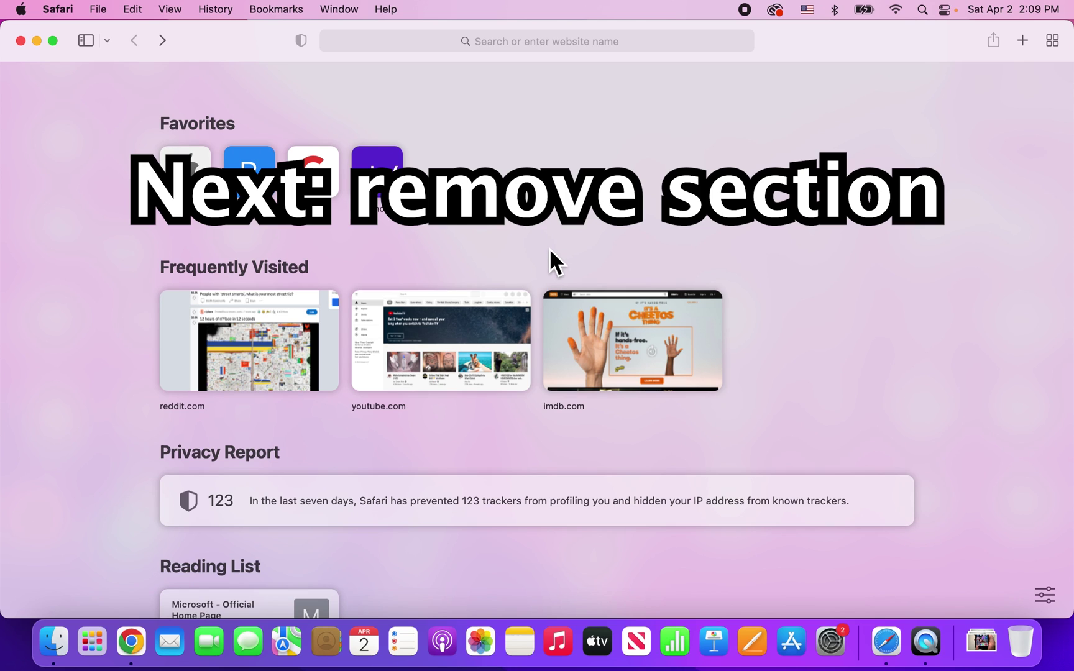
right_click(582, 318)
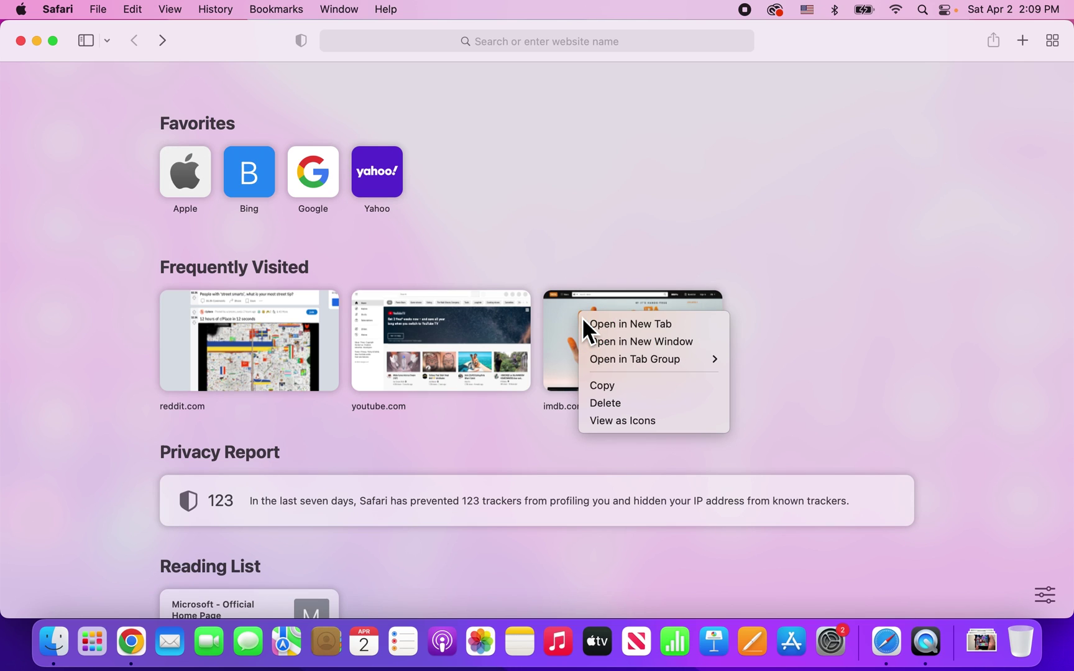
left_click(620, 406)
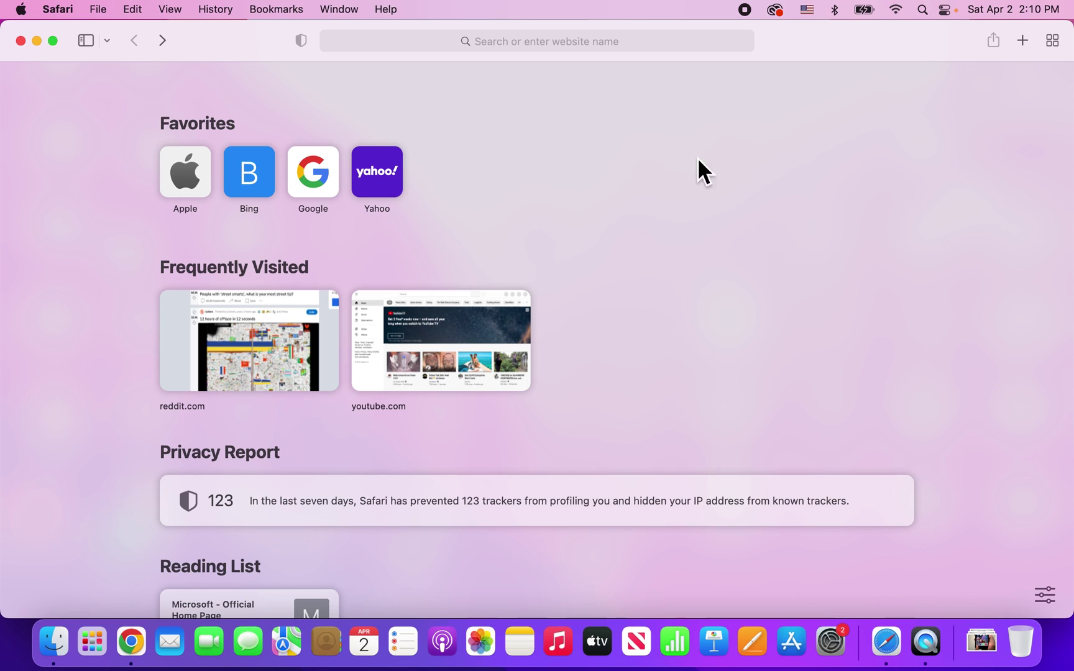
right_click(557, 199)
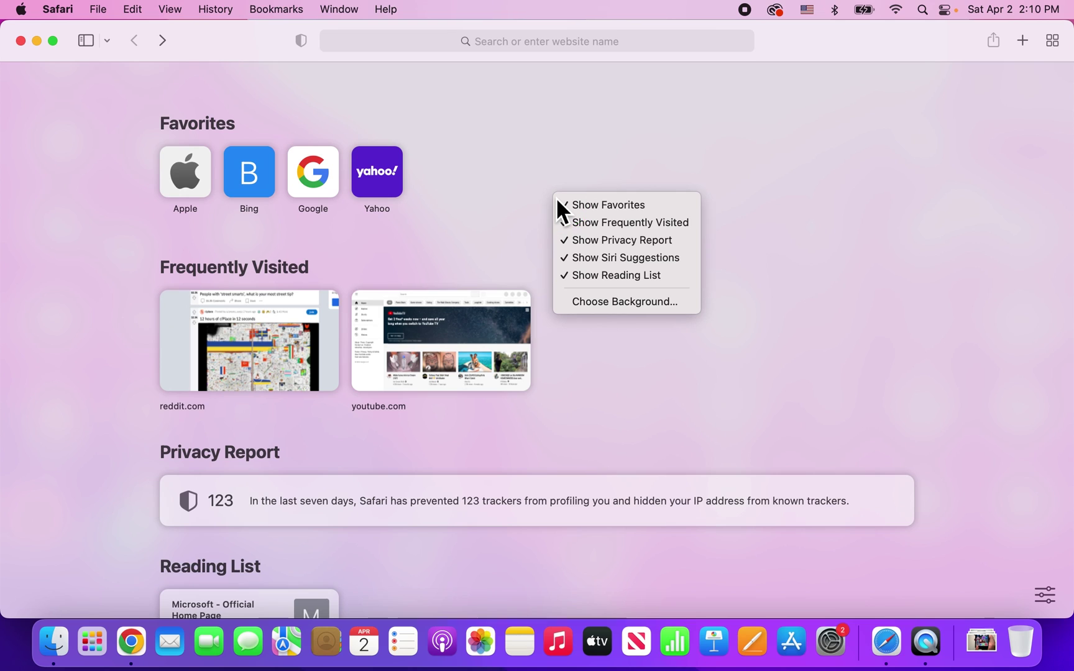
left_click(630, 231)
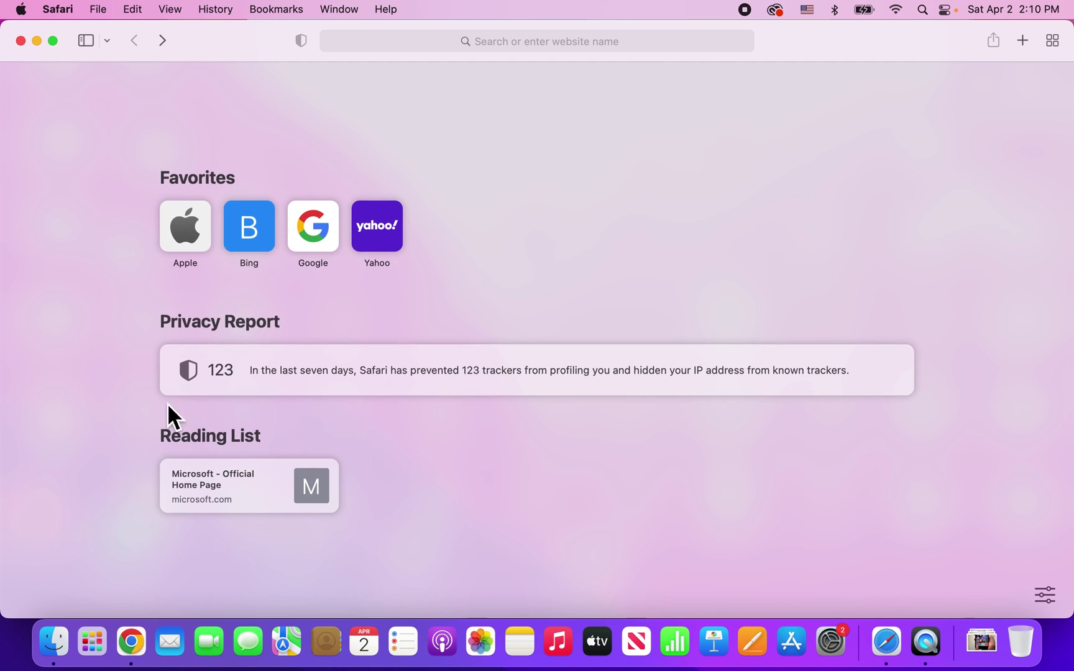
right_click(535, 232)
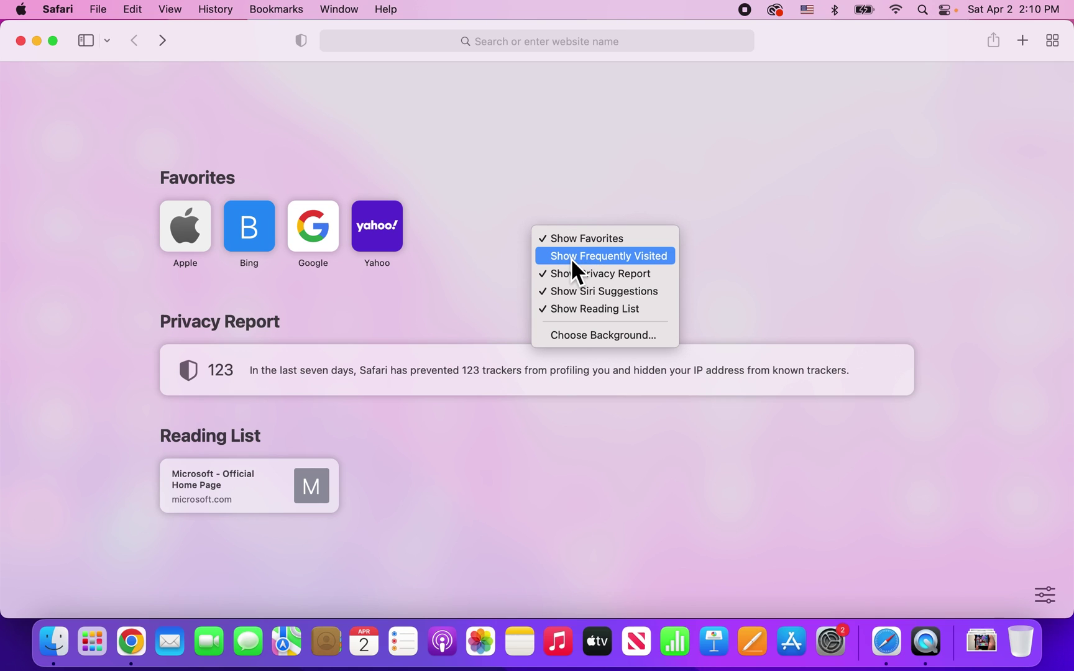
left_click(571, 258)
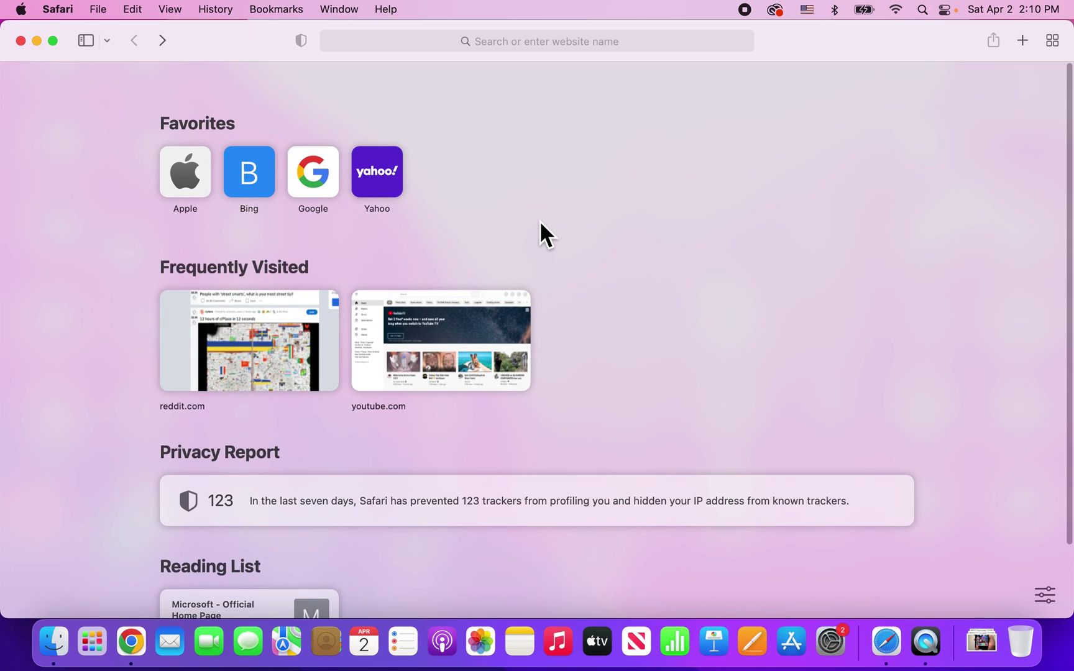